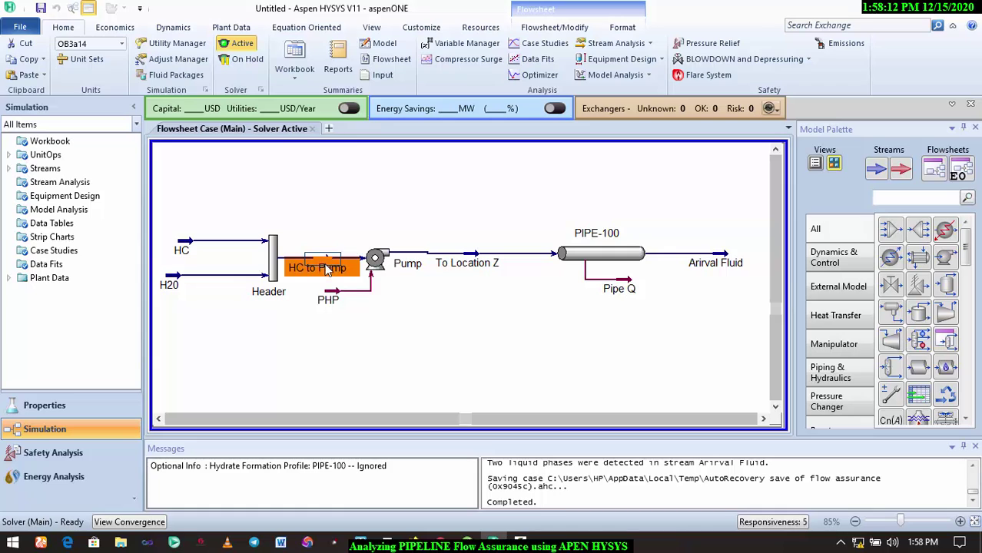
pyautogui.moveTo(326, 274)
pyautogui.moveTo(450, 262)
pyautogui.moveTo(728, 272)
pyautogui.click(313, 212)
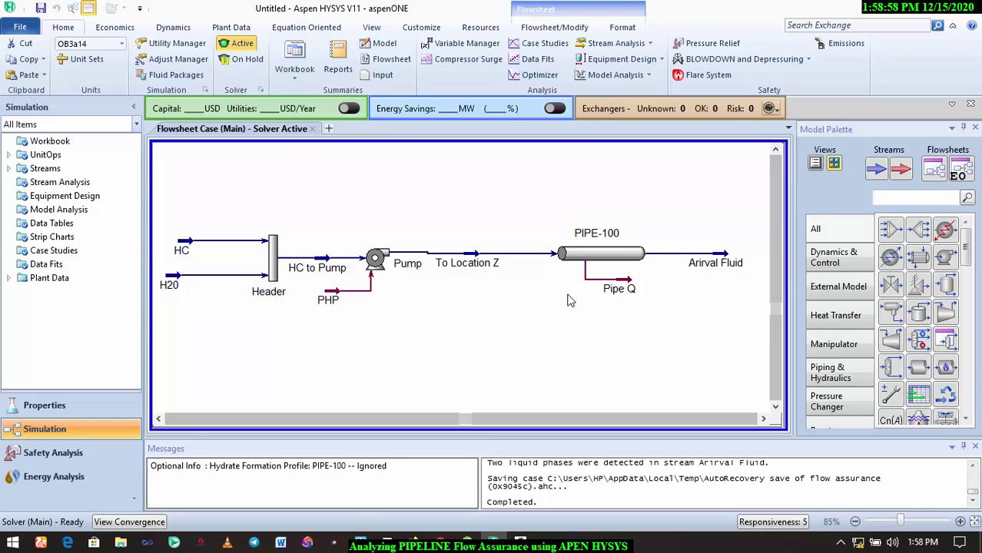
pyautogui.moveTo(701, 265)
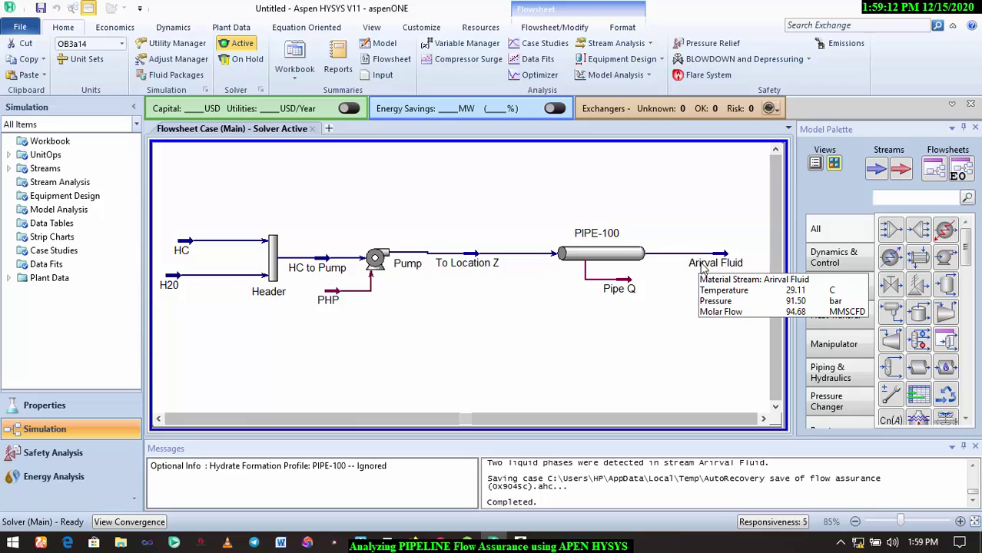
# Review the Performance profile and Flow Assurance settings of pipe segment PIPE-100, and close it.
pyautogui.moveTo(609, 259)
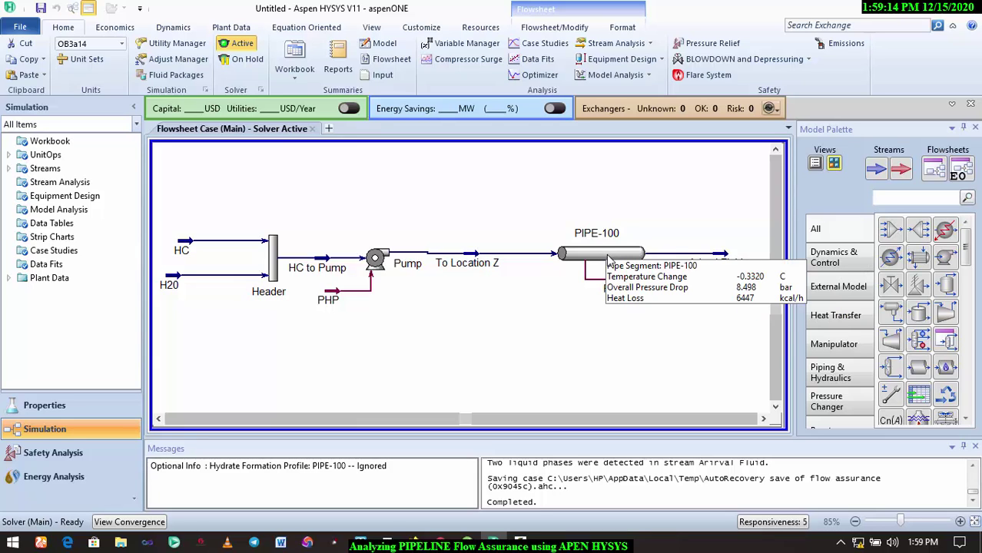
pyautogui.doubleClick(611, 256)
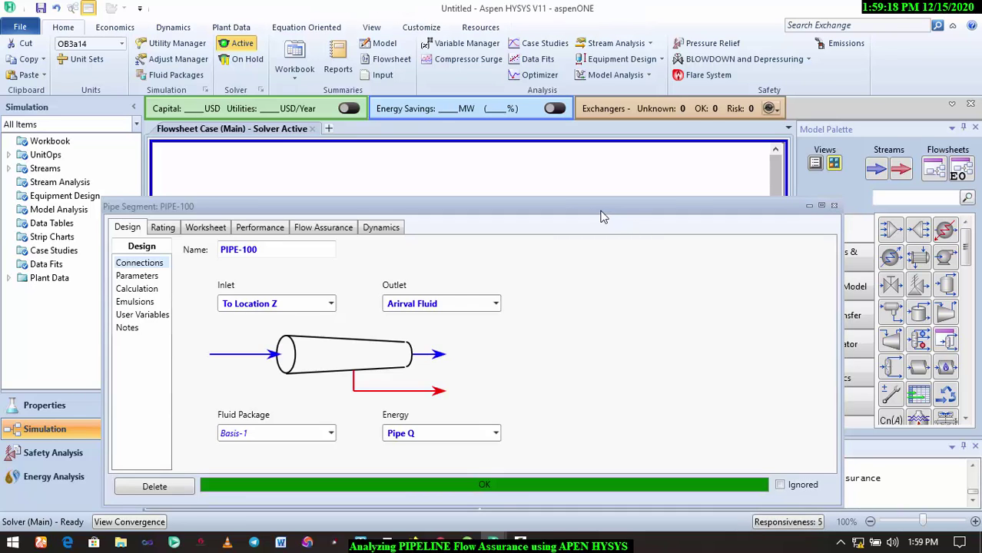
pyautogui.moveTo(603, 218); pyautogui.dragTo(606, 137)
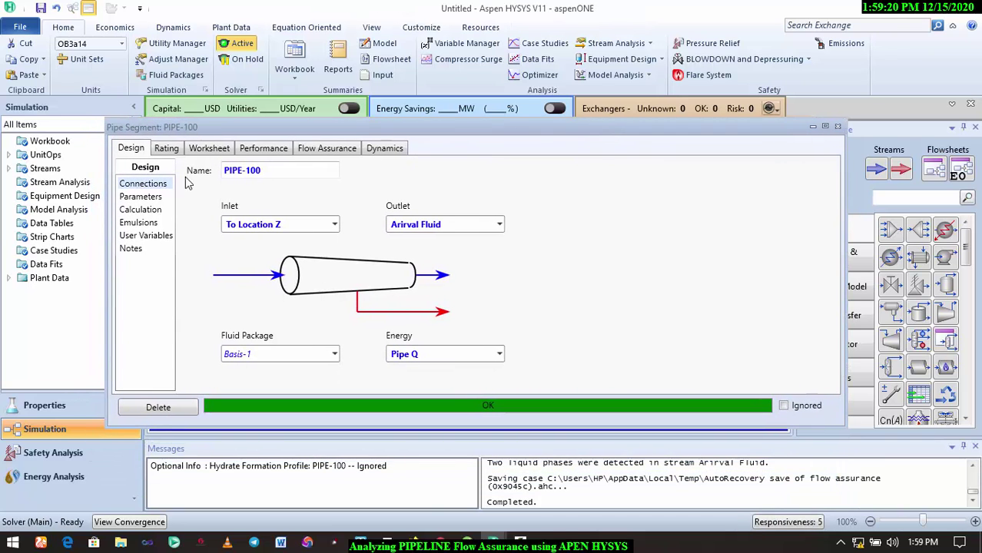
pyautogui.click(251, 156)
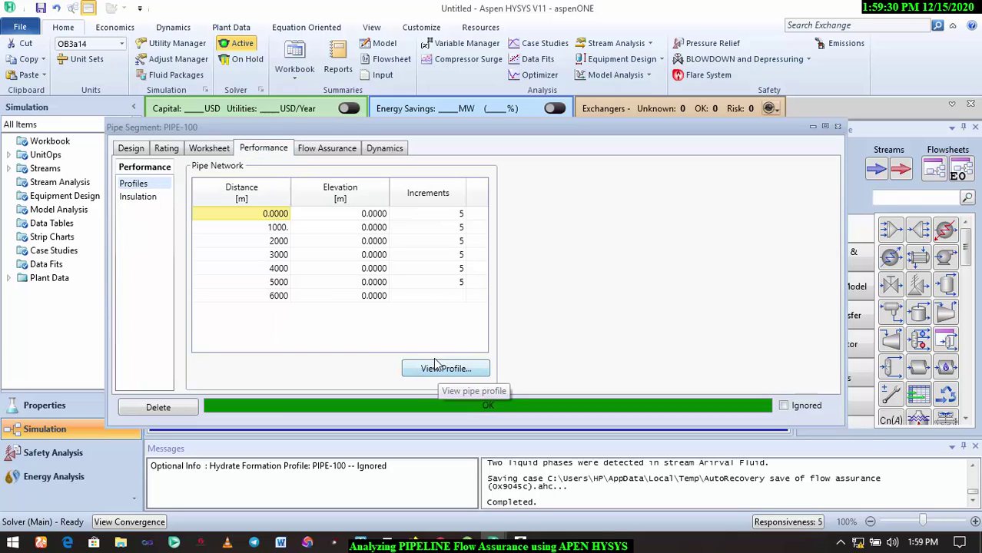
pyautogui.click(324, 150)
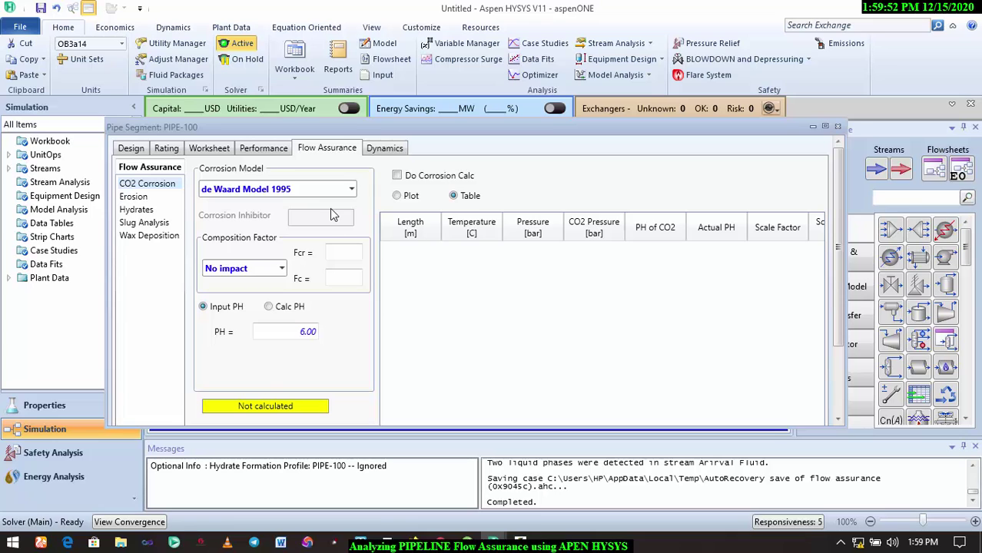
pyautogui.click(837, 126)
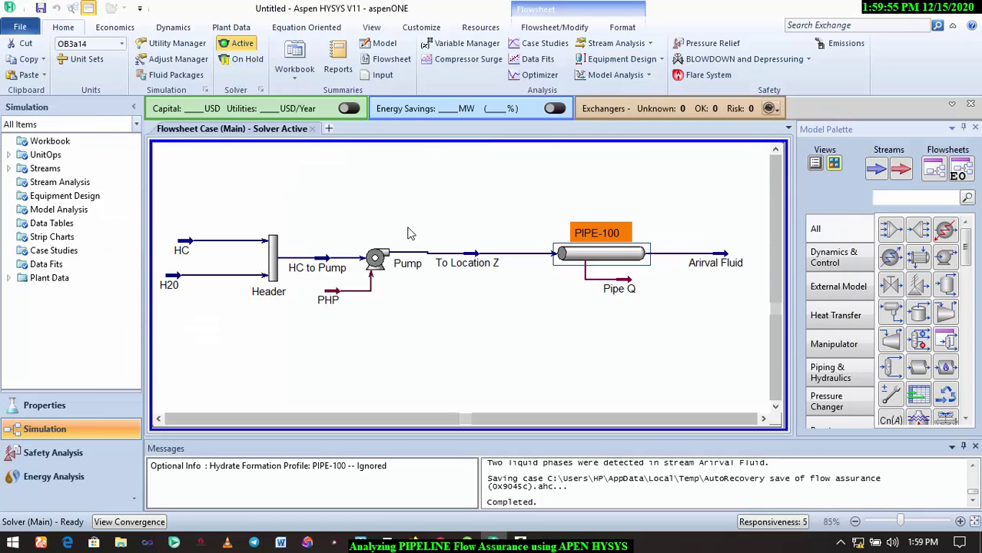
# Examine the composition of the HC to Pump stream by phase, and close the stream.
pyautogui.click(332, 265)
pyautogui.doubleClick(332, 265)
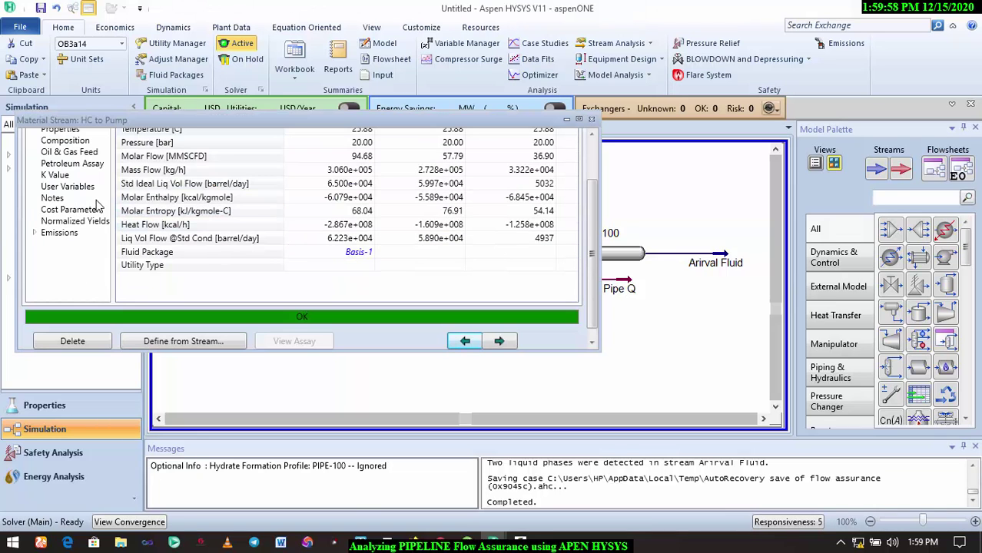
pyautogui.scroll(2, 593, 149)
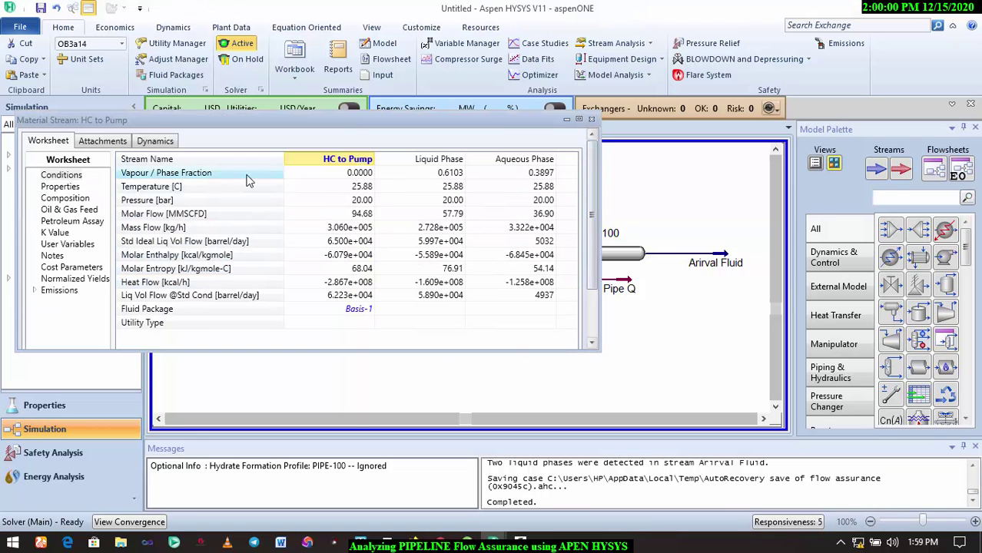
pyautogui.click(64, 198)
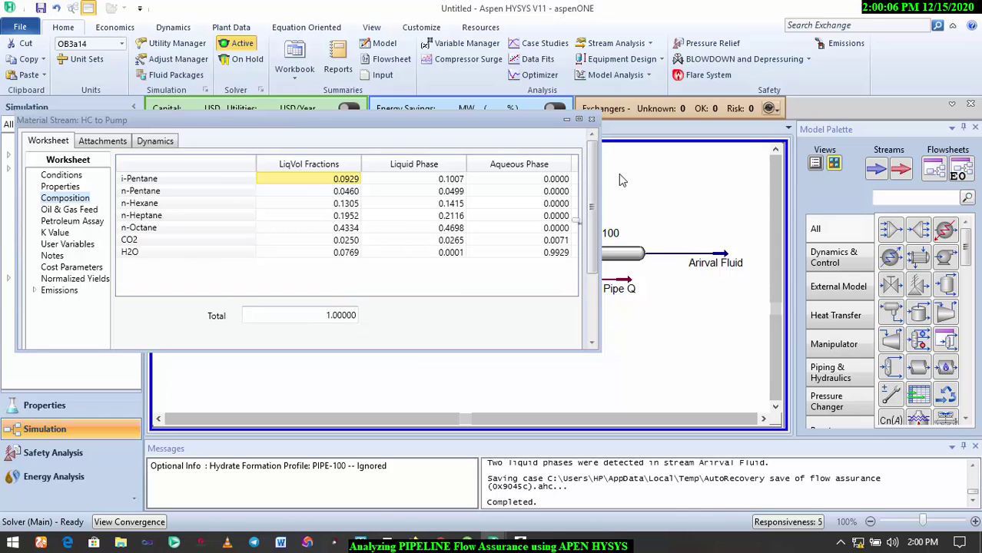
pyautogui.click(591, 121)
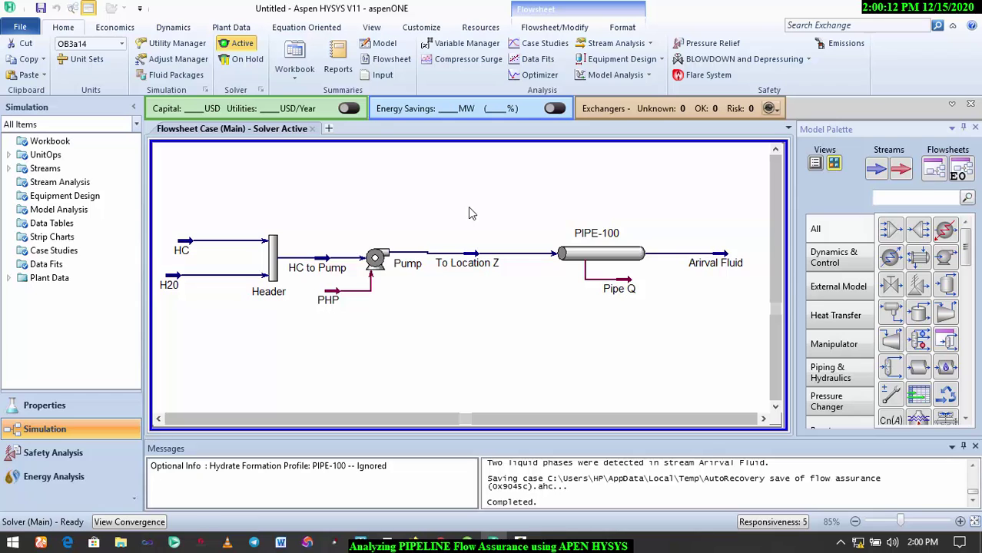
# Run the CO2 corrosion calculation for PIPE-100 using the de Waard Model 1995.
pyautogui.doubleClick(595, 247)
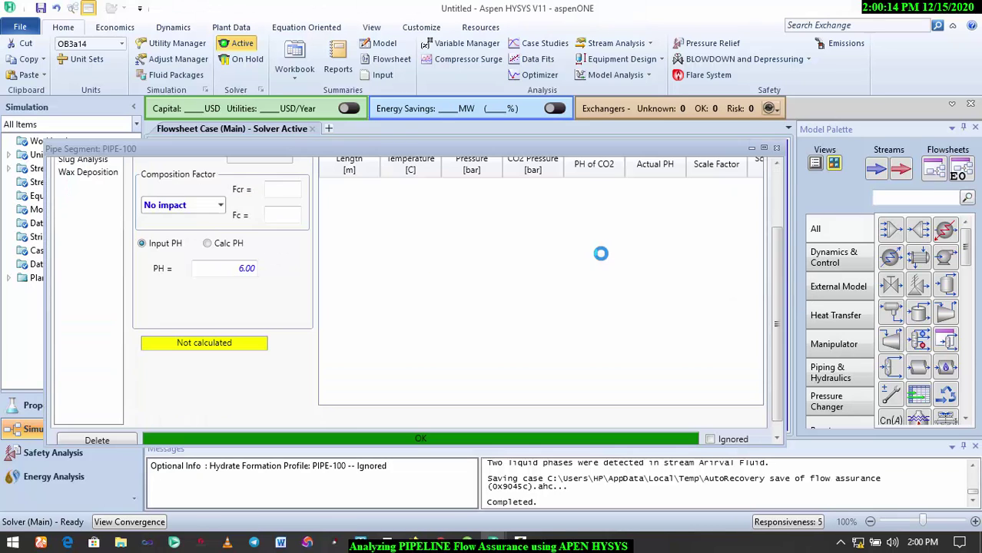
pyautogui.scroll(3, 772, 195)
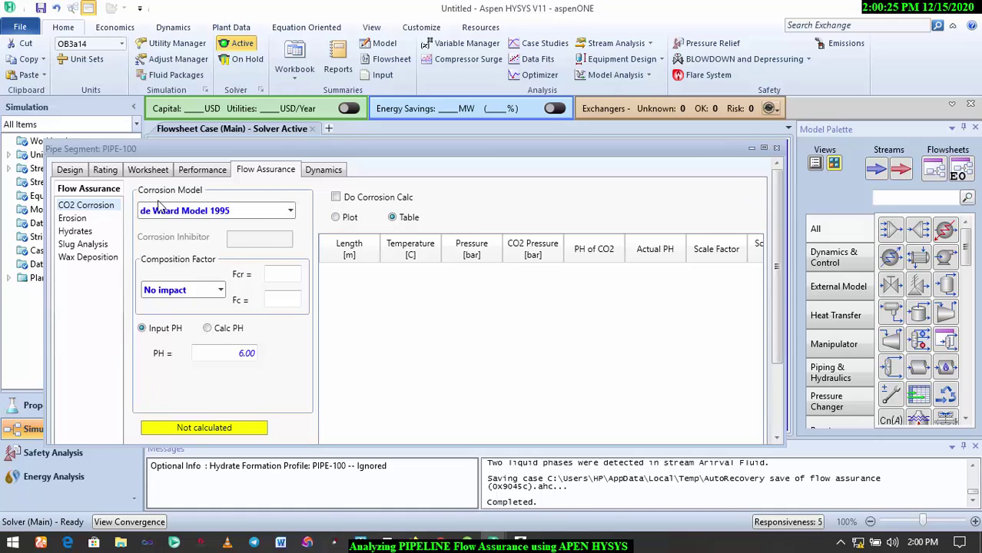
pyautogui.click(291, 211)
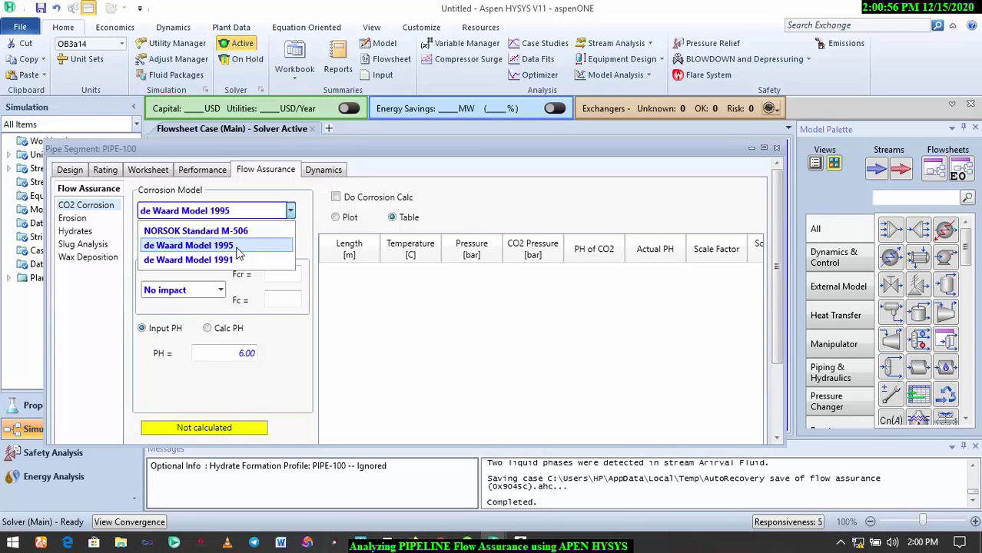
pyautogui.click(238, 253)
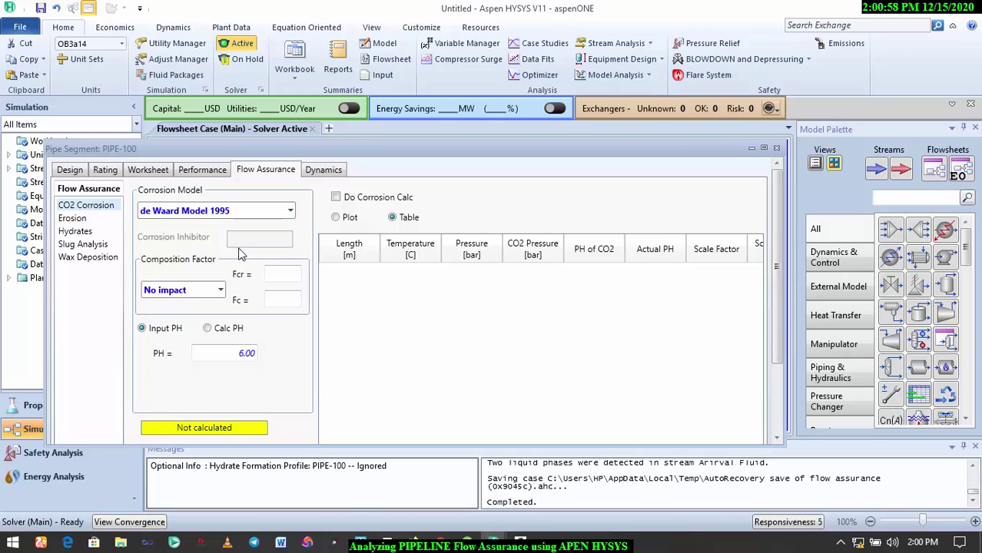
pyautogui.doubleClick(604, 152)
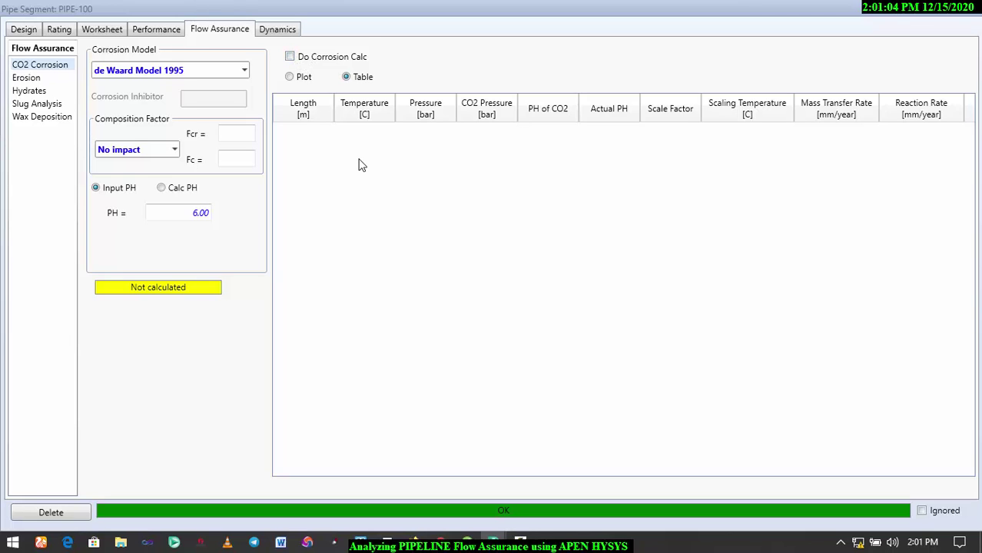
pyautogui.click(290, 59)
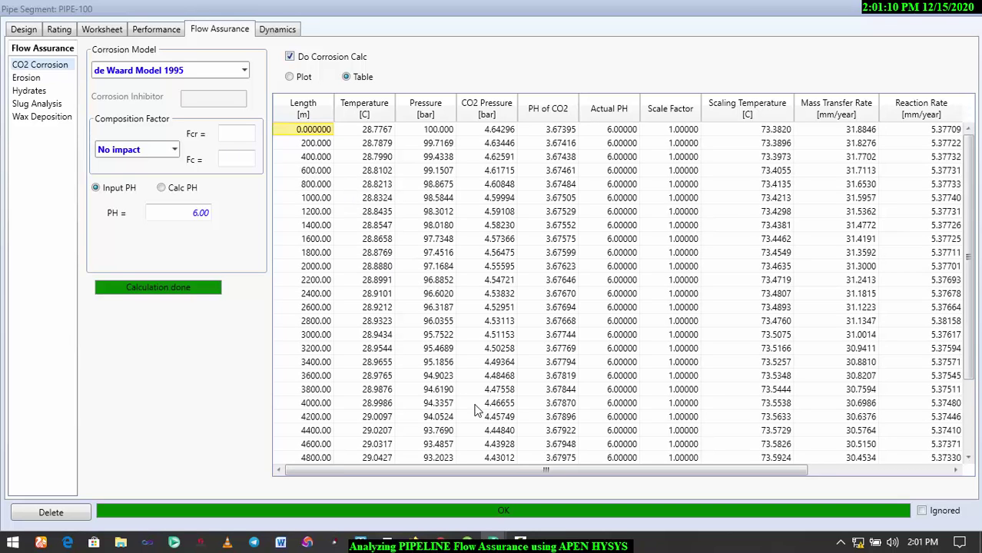
# Examine the corrosion rate and scaled corrosion rate along the pipe in the CO2 corrosion results table.
pyautogui.moveTo(470, 403)
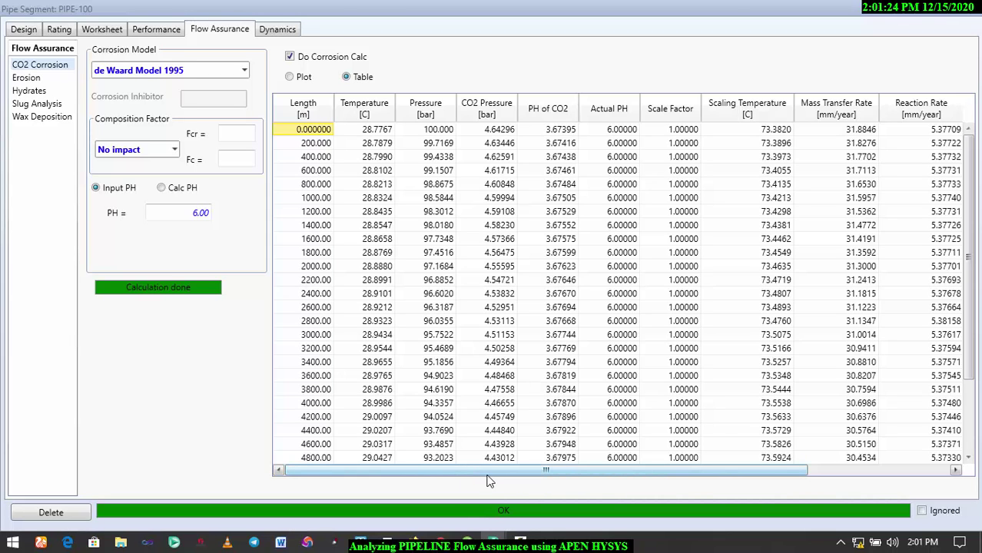
pyautogui.moveTo(548, 471); pyautogui.dragTo(688, 480)
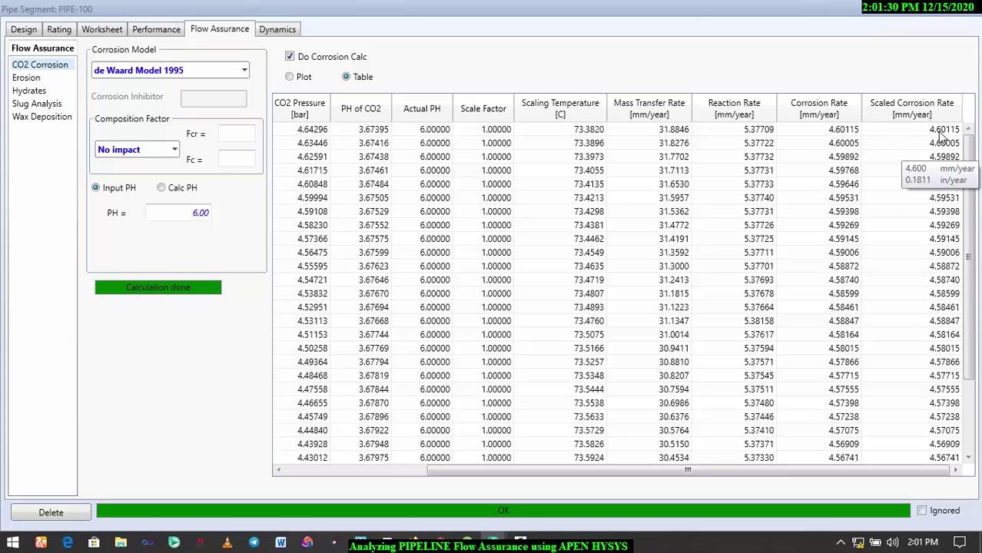
pyautogui.moveTo(849, 135)
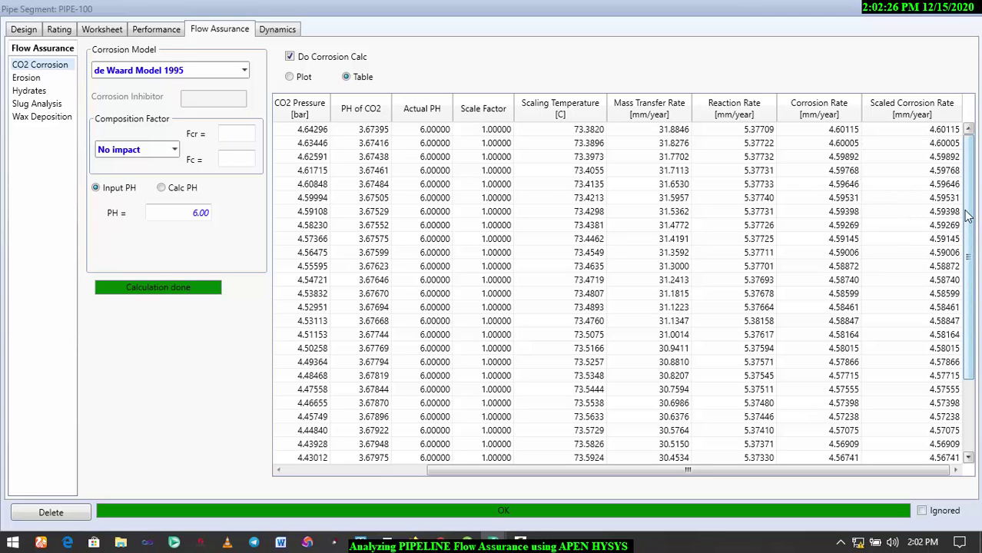
pyautogui.moveTo(971, 246); pyautogui.dragTo(976, 321)
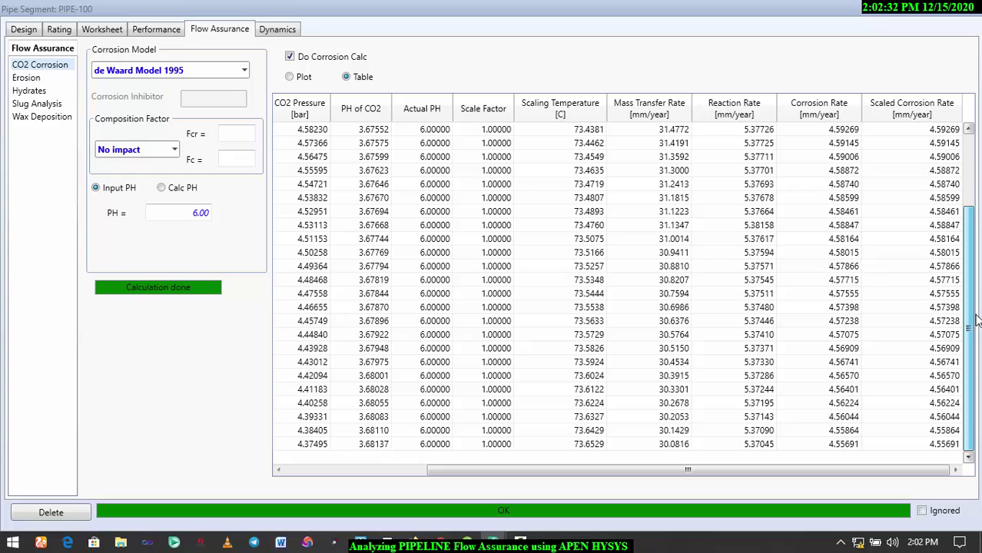
pyautogui.moveTo(973, 316); pyautogui.dragTo(969, 273)
pyautogui.scroll(1, 955, 219)
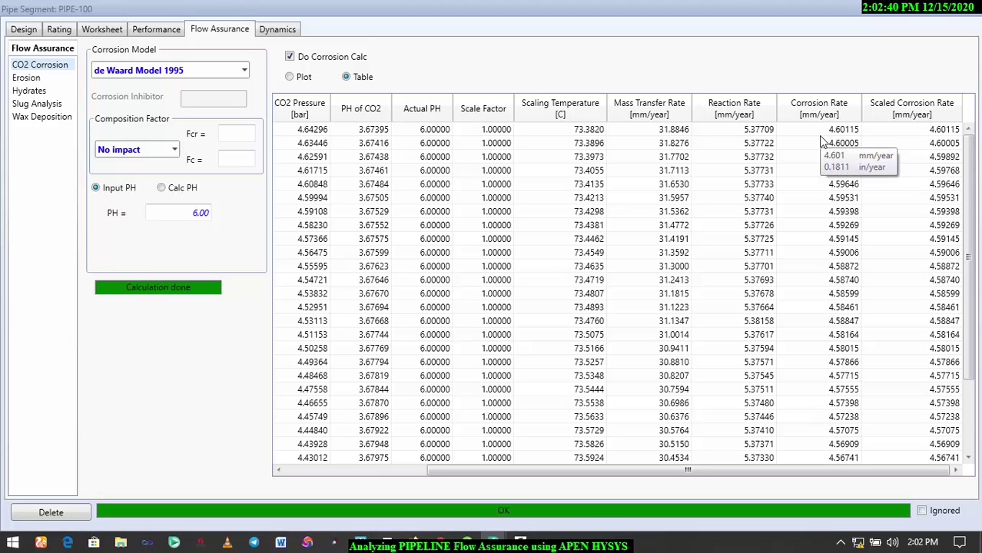
pyautogui.moveTo(815, 187)
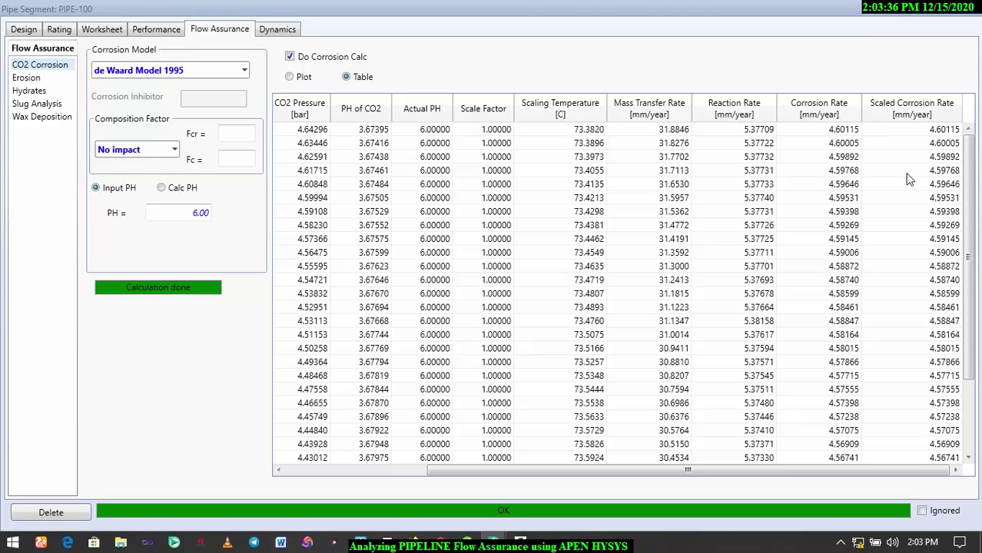
pyautogui.moveTo(880, 209)
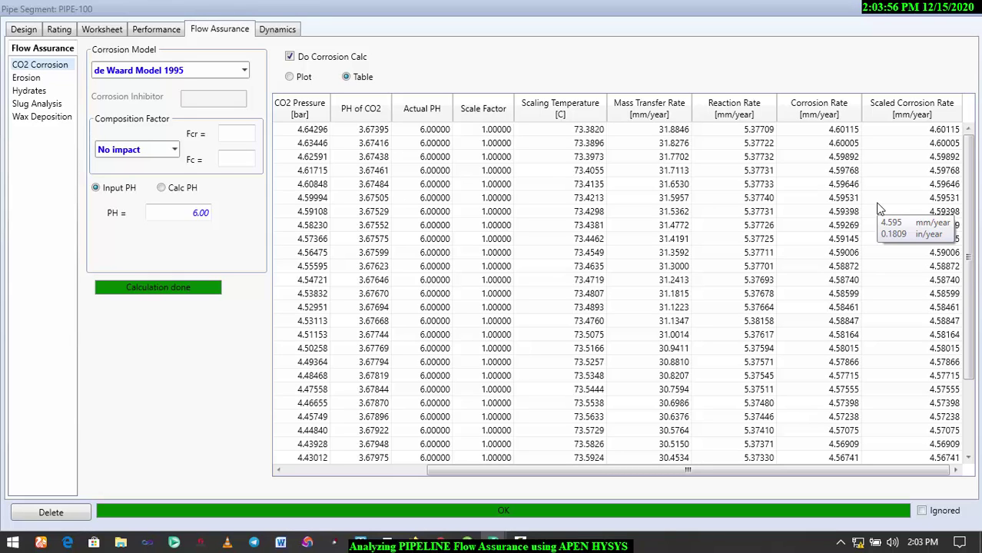
# Display the CO2 corrosion results as a plot of corrosion rate against pipe length.
pyautogui.click(33, 80)
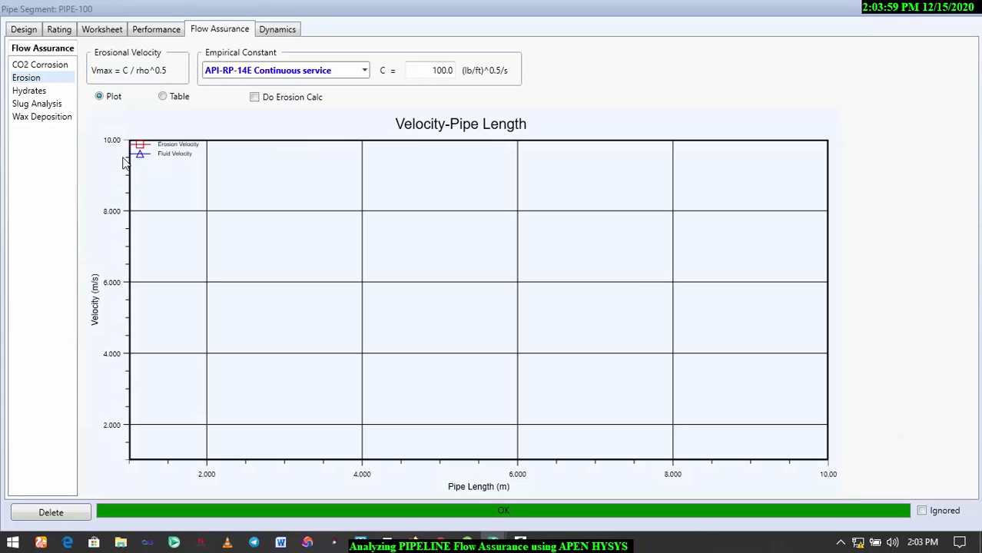
pyautogui.click(46, 68)
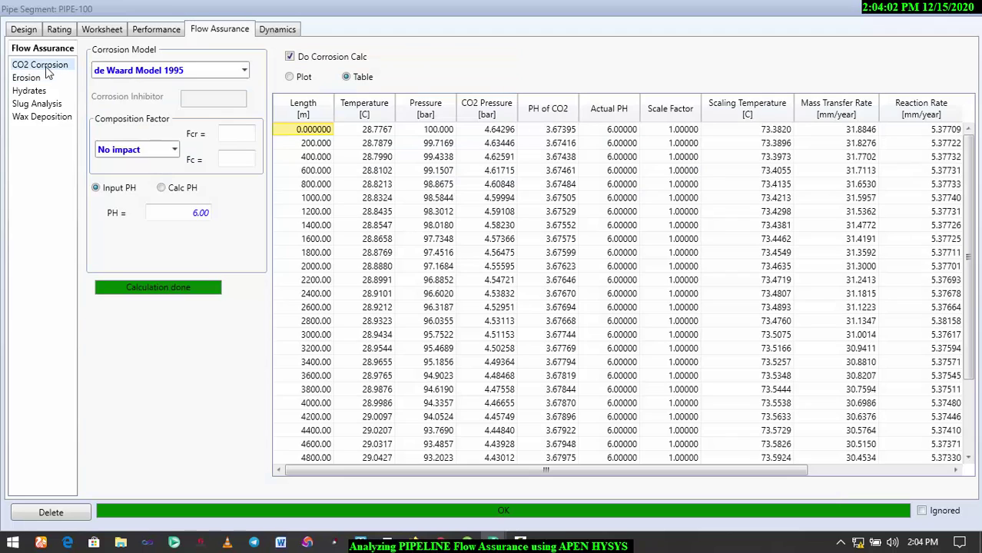
pyautogui.click(290, 78)
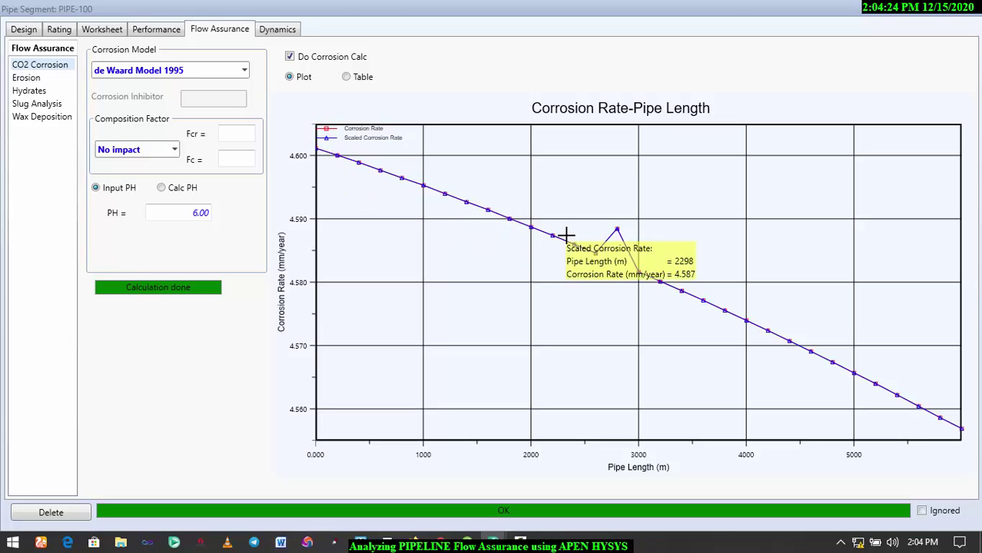
pyautogui.moveTo(619, 245)
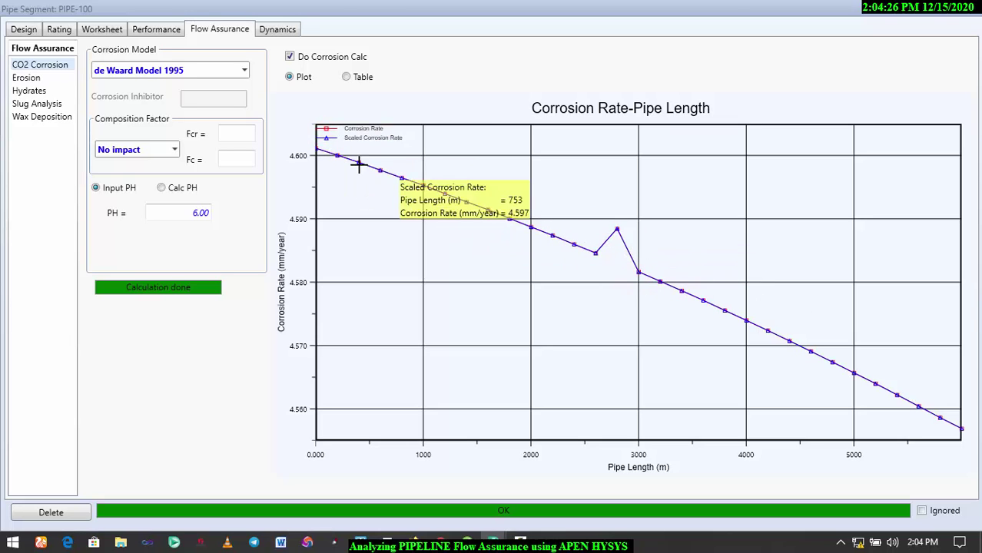
# Run the erosion calculation for PIPE-100 and display its results as a table.
pyautogui.click(29, 82)
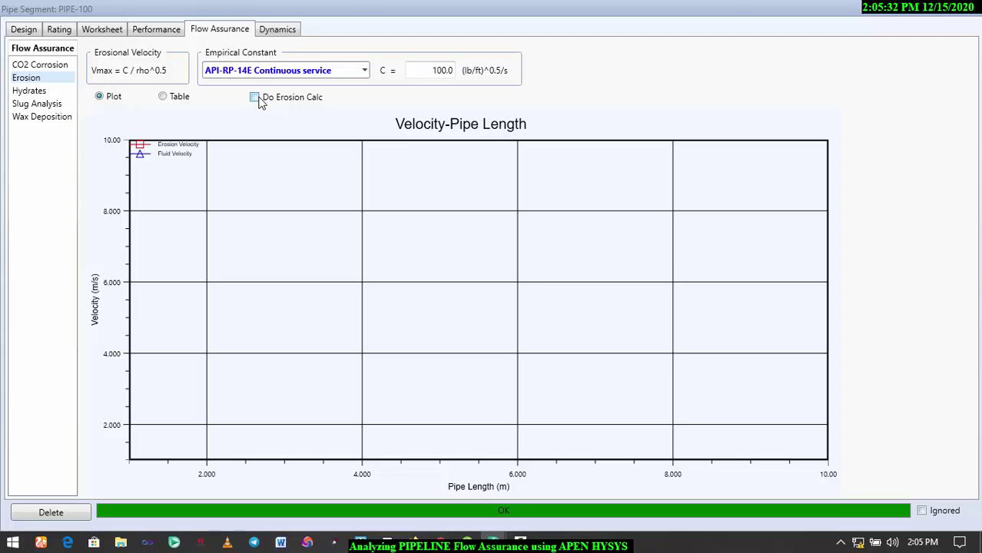
pyautogui.click(257, 99)
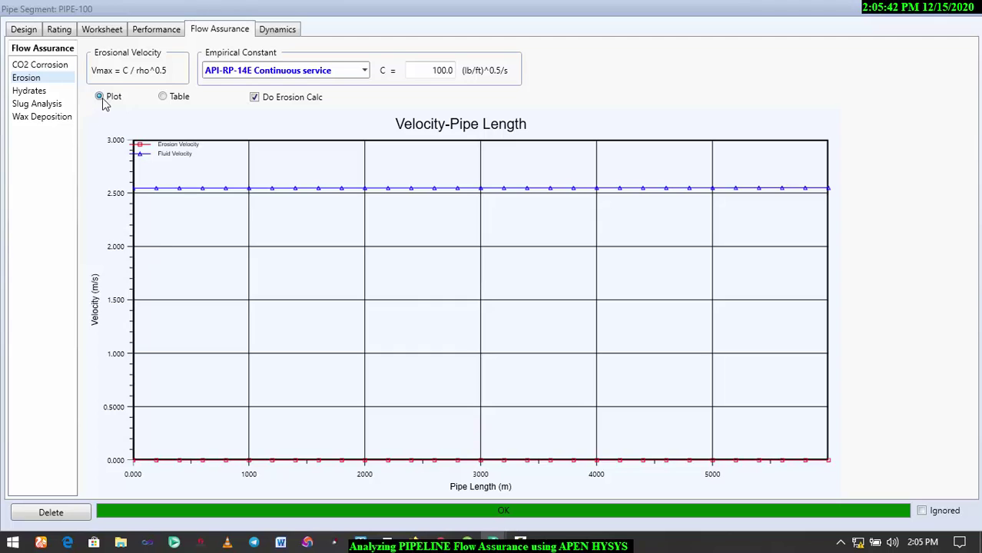
pyautogui.click(162, 97)
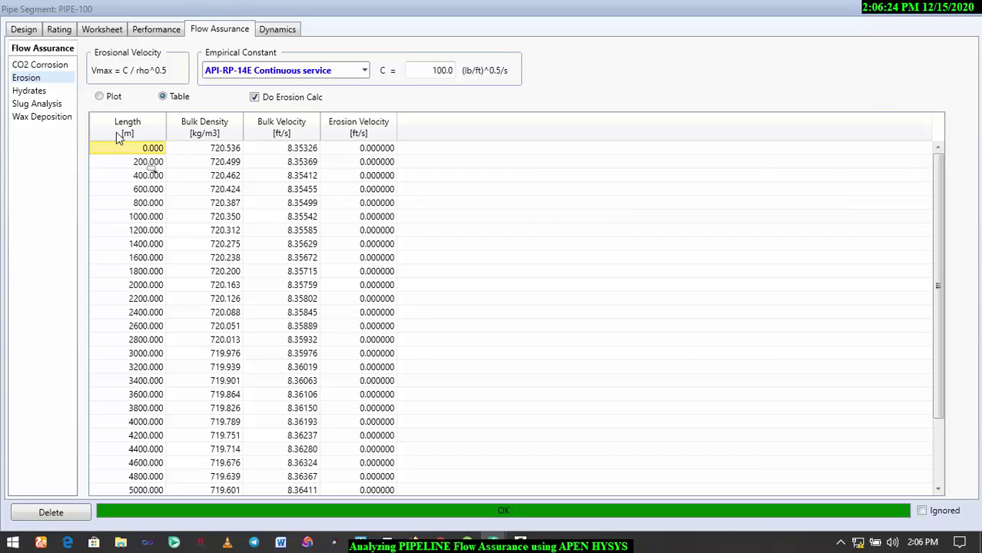
# Open the hydrate analysis of PIPE-100 and bring its window back to the front.
pyautogui.click(42, 96)
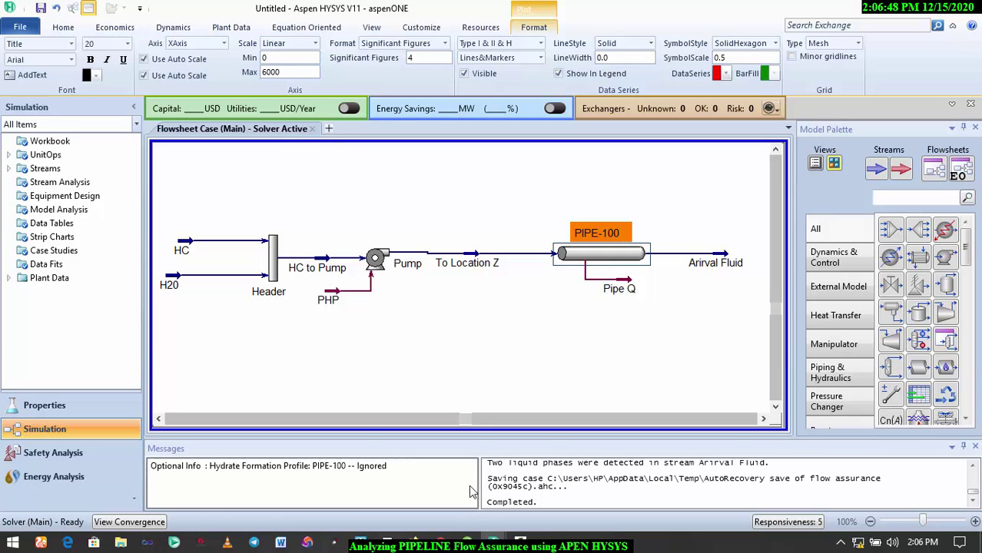
pyautogui.moveTo(493, 542)
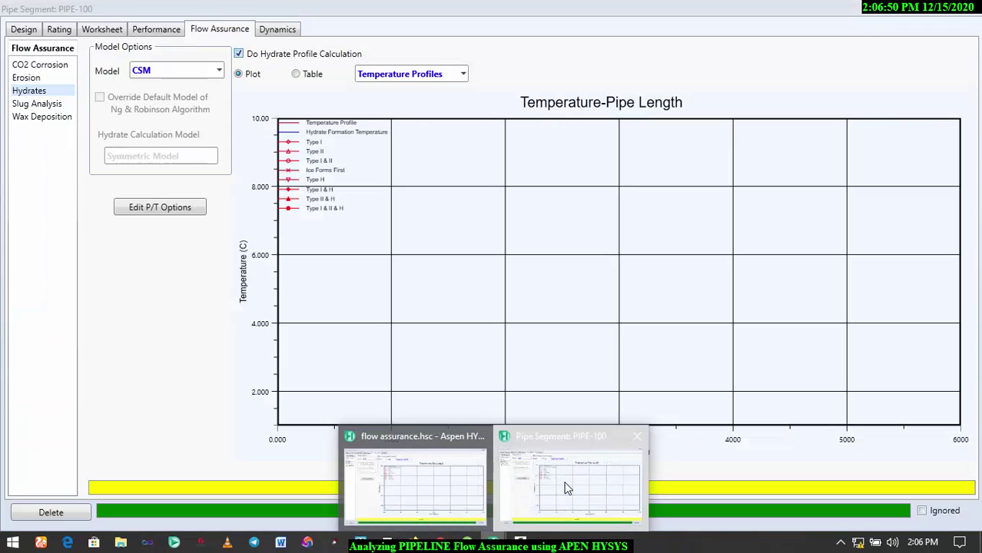
pyautogui.click(565, 484)
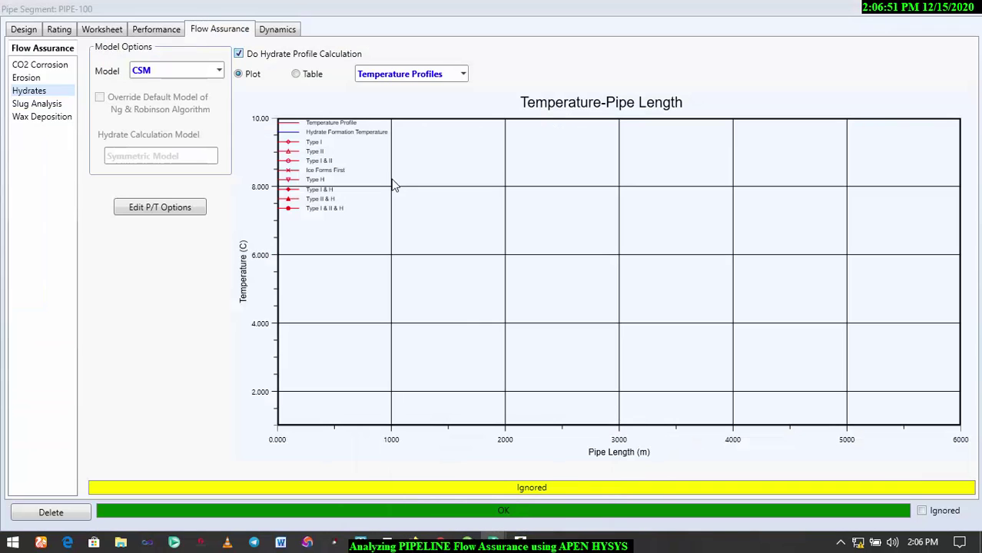
# Set the hydrate model of PIPE-100 to Ng & Robinson and rerun the hydrate profile calculation.
pyautogui.click(240, 56)
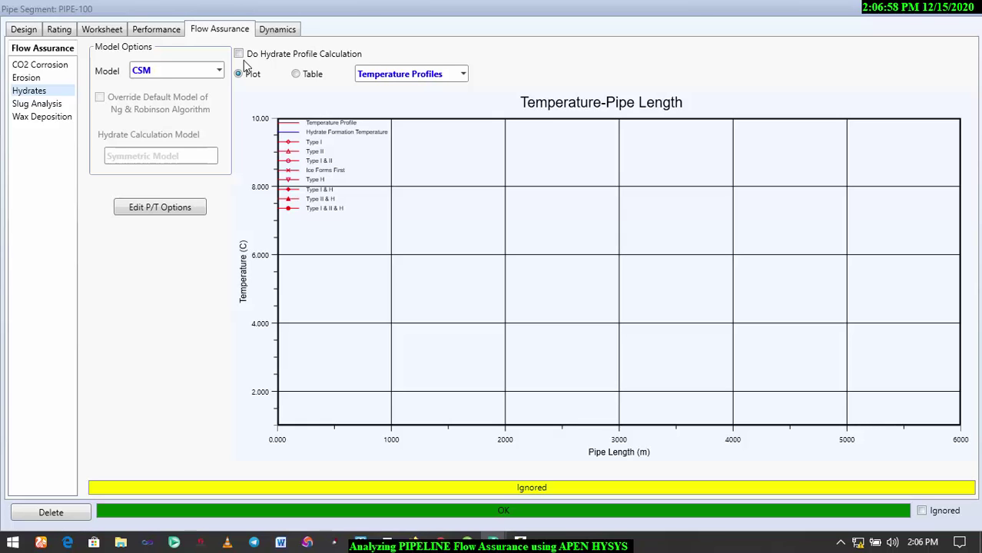
pyautogui.click(295, 75)
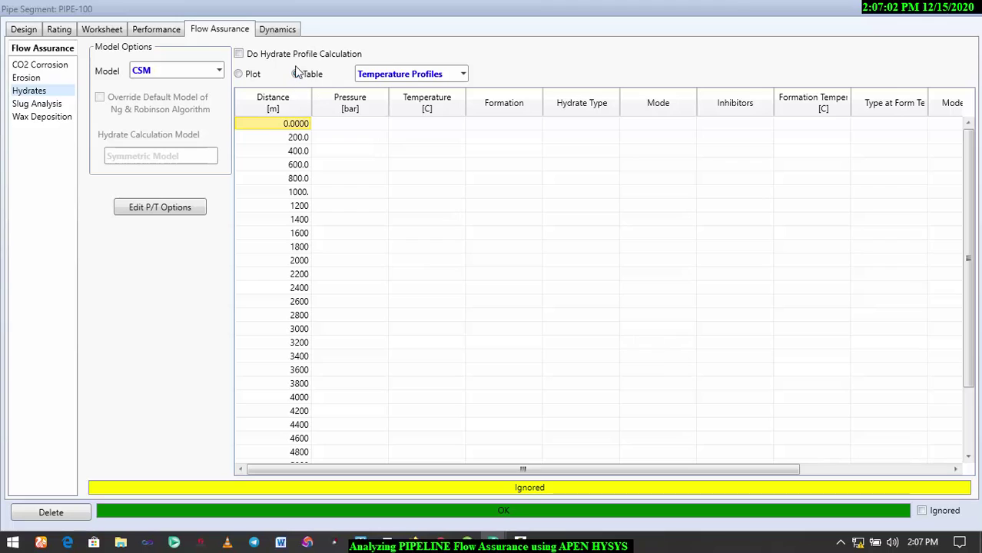
pyautogui.click(244, 75)
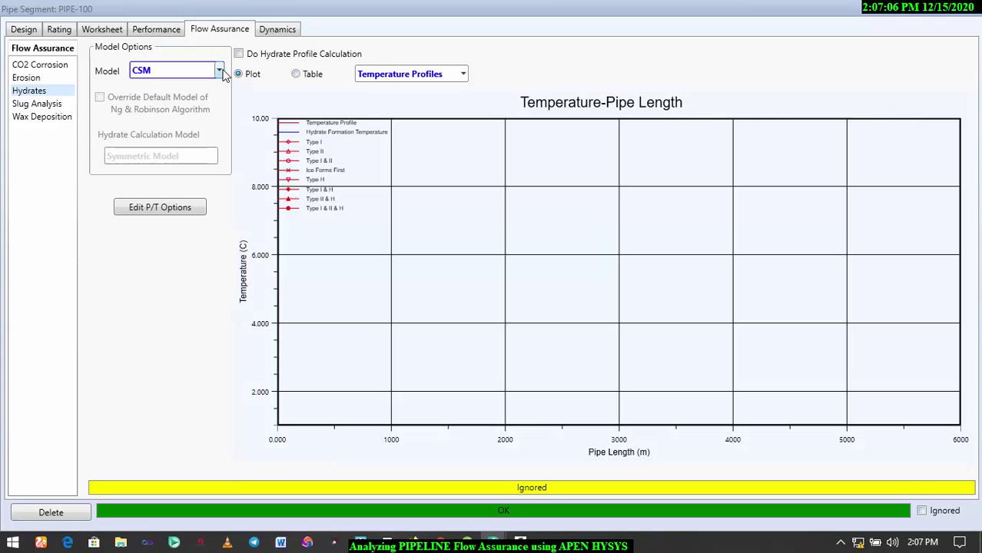
pyautogui.click(219, 70)
pyautogui.click(215, 88)
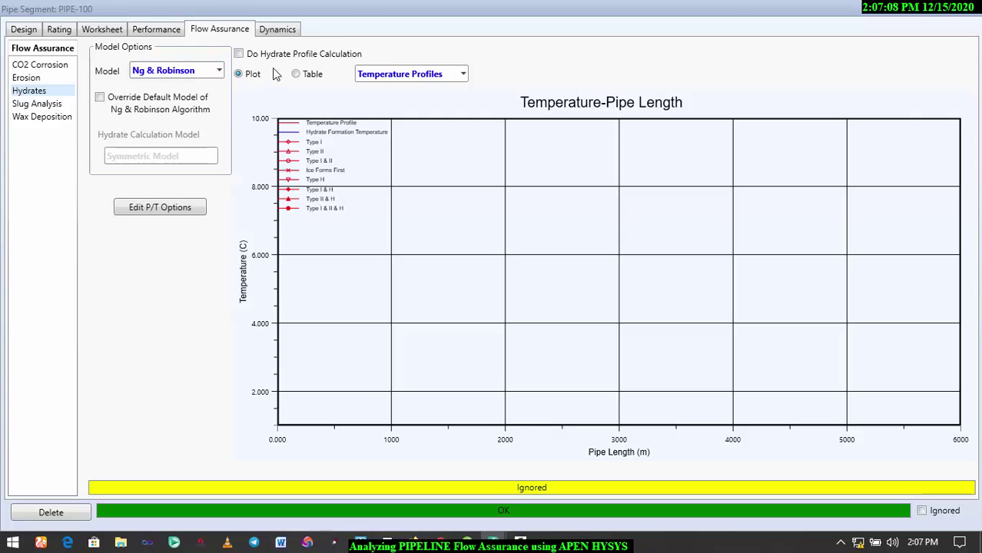
pyautogui.click(239, 55)
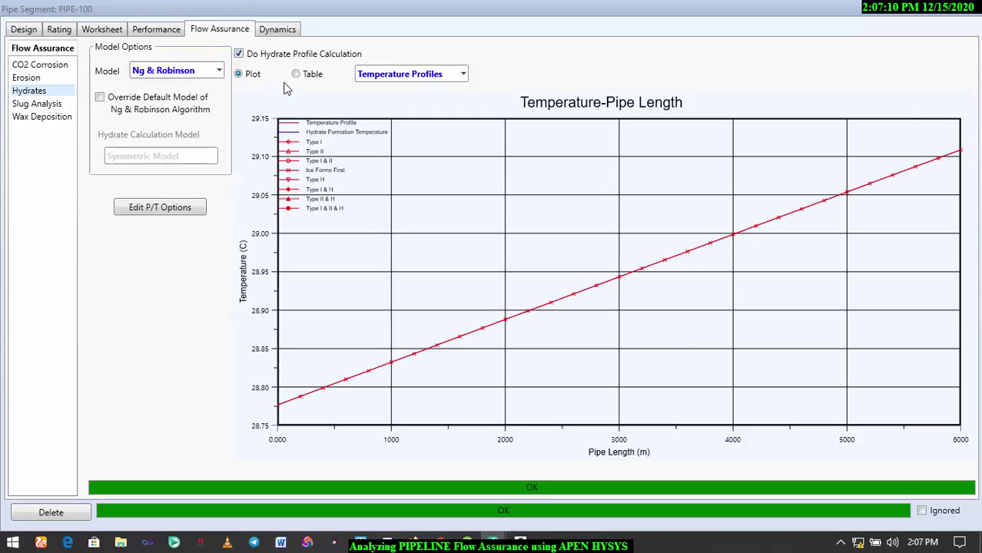
pyautogui.click(220, 73)
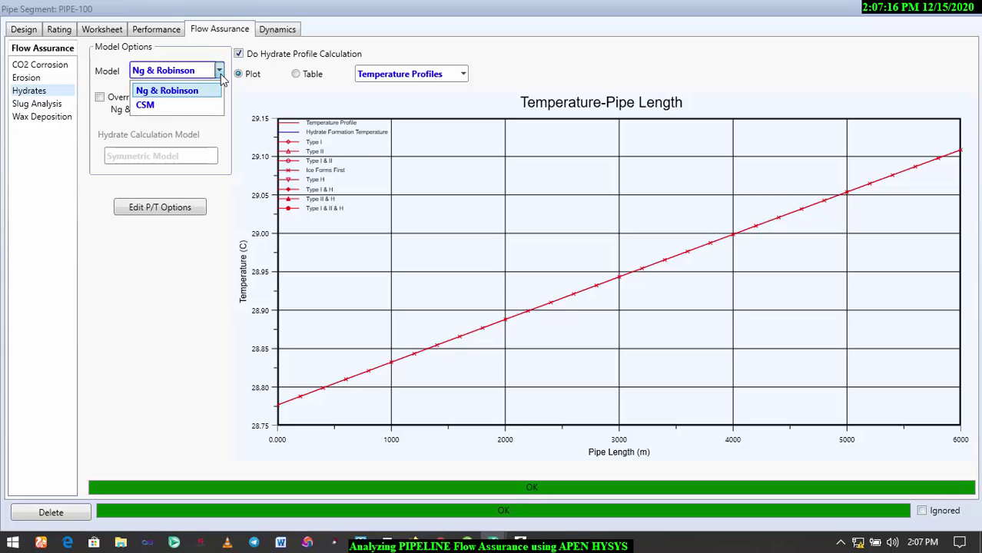
pyautogui.click(219, 74)
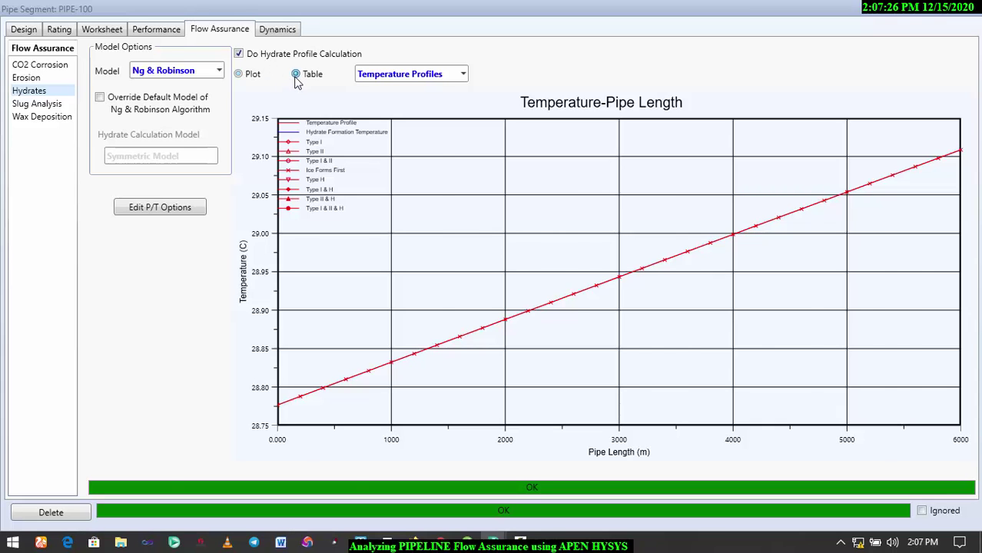
# Display the hydrate results as a table and examine hydrate formation, type and mode along the full pipe length.
pyautogui.click(296, 74)
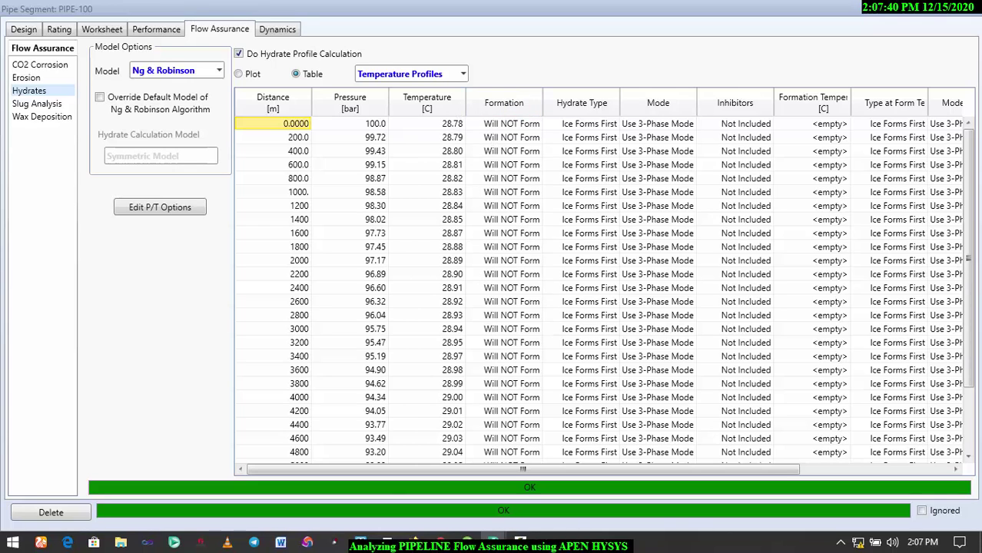
pyautogui.moveTo(970, 316); pyautogui.dragTo(970, 459)
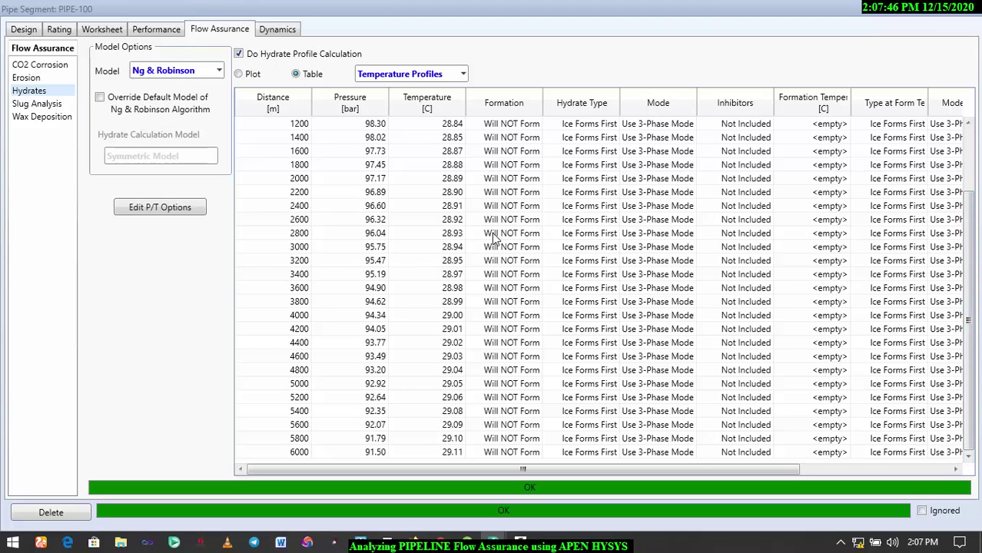
pyautogui.moveTo(967, 342); pyautogui.dragTo(966, 277)
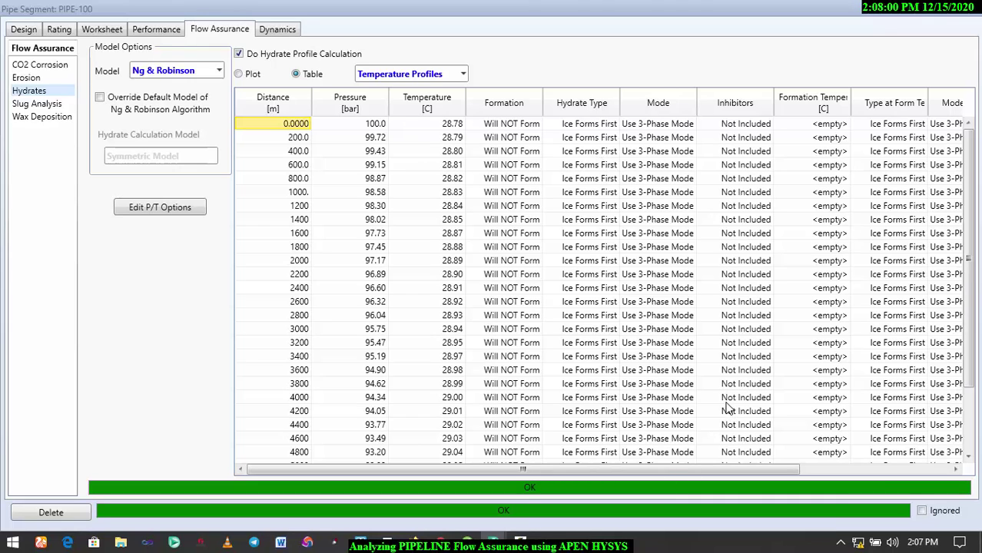
# Compare the hydrate temperature profile plot with the results table and examine the temperature trend along the pipe length.
pyautogui.click(241, 75)
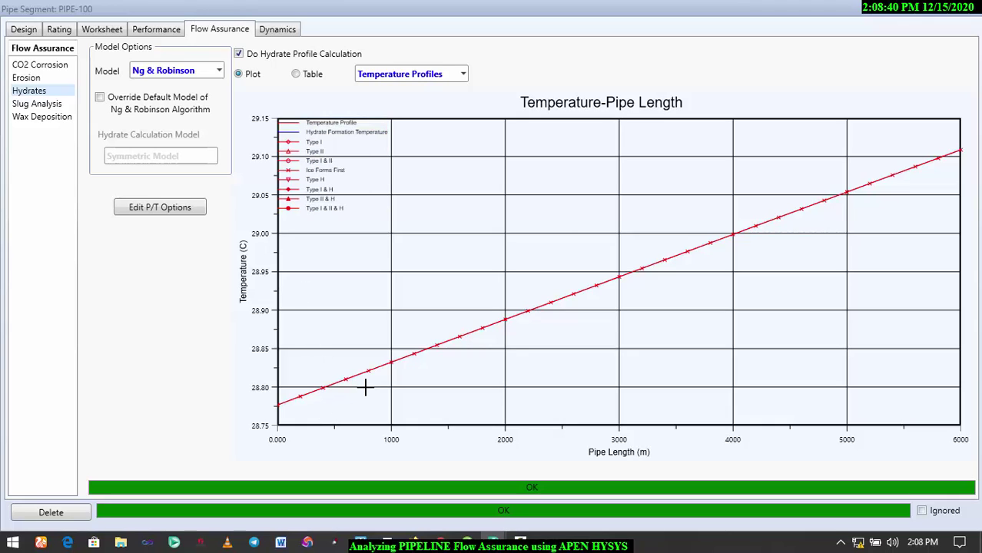
pyautogui.click(295, 74)
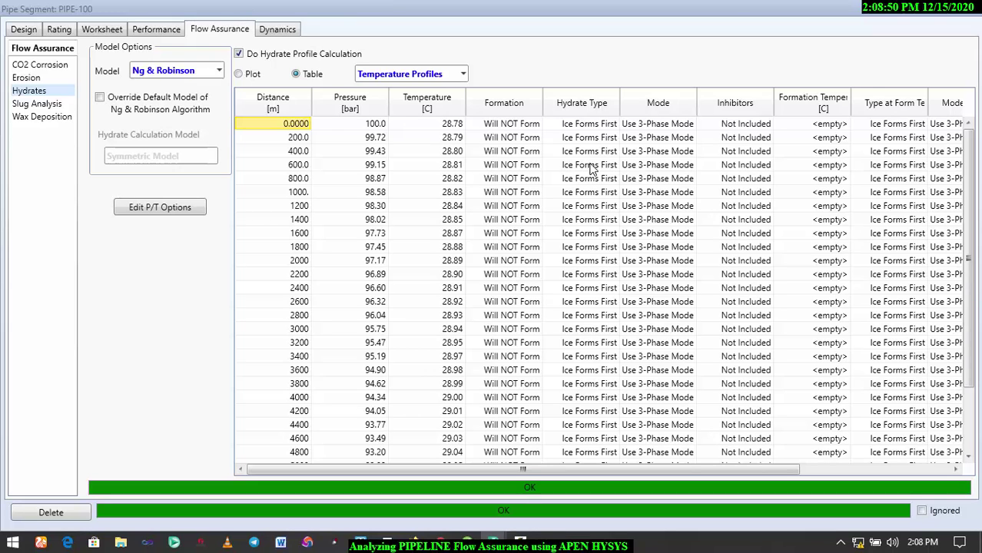
pyautogui.click(240, 75)
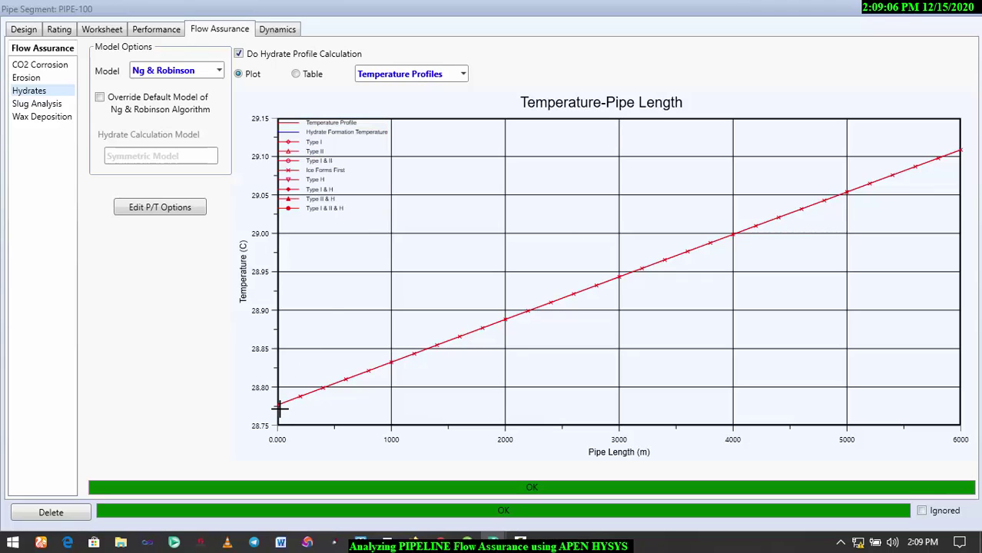
pyautogui.moveTo(292, 398)
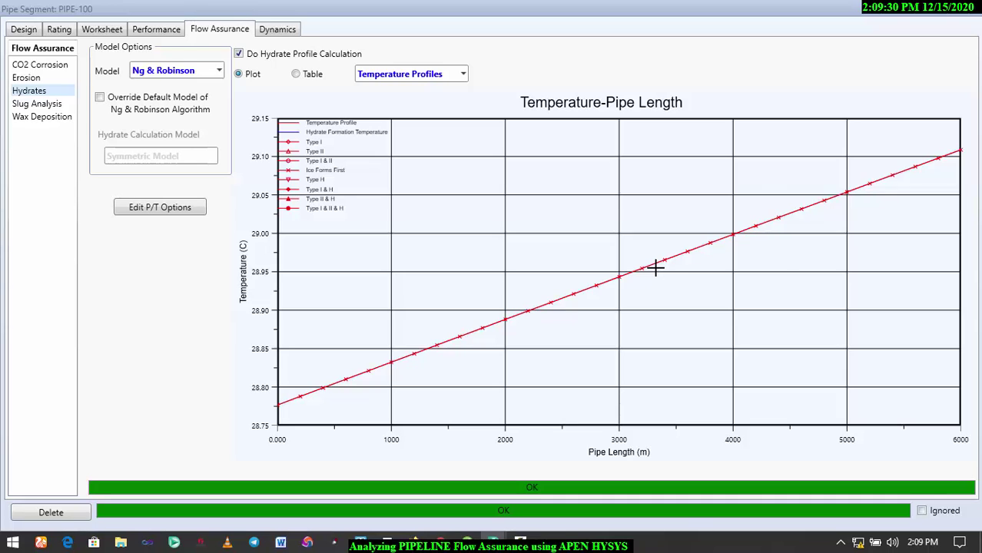
# Review the slug analysis and wax deposition pages of PIPE-100 and close the pipe segment to return to the flowsheet.
pyautogui.click(32, 110)
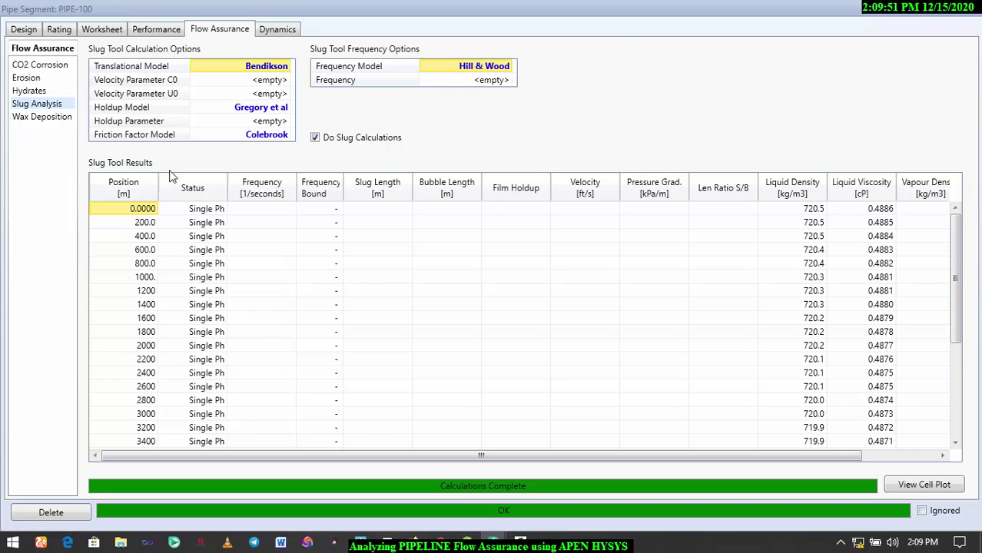
pyautogui.click(53, 120)
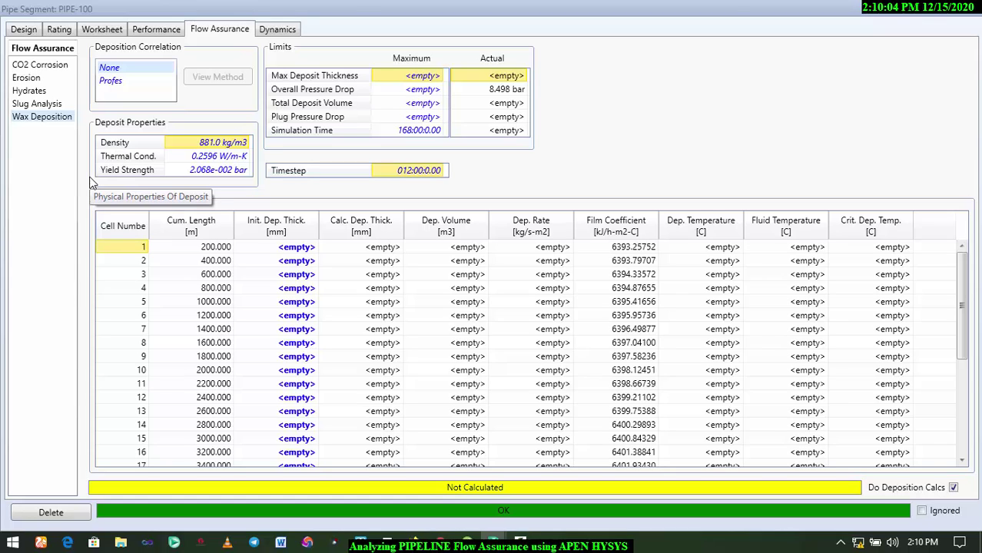
pyautogui.click(964, 6)
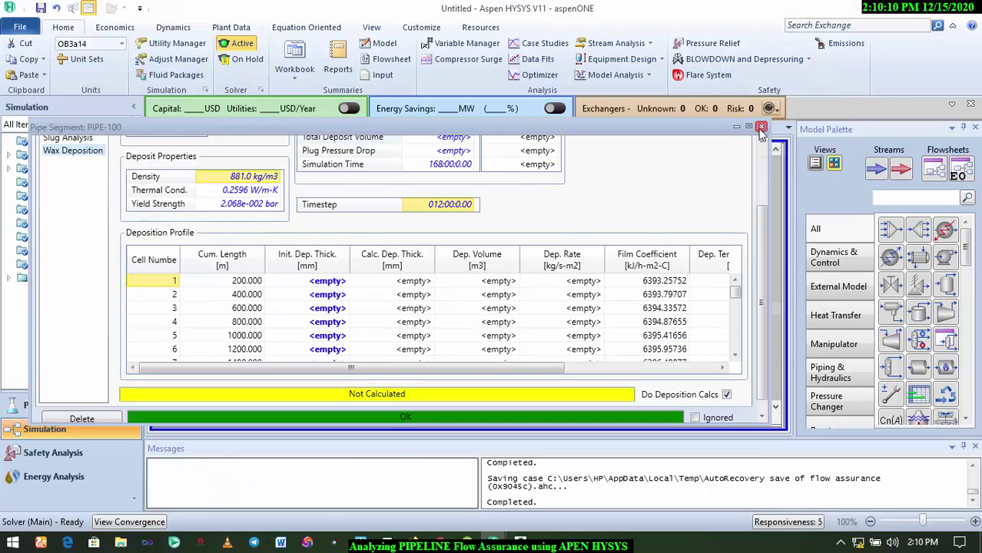
pyautogui.click(760, 127)
pyautogui.click(520, 202)
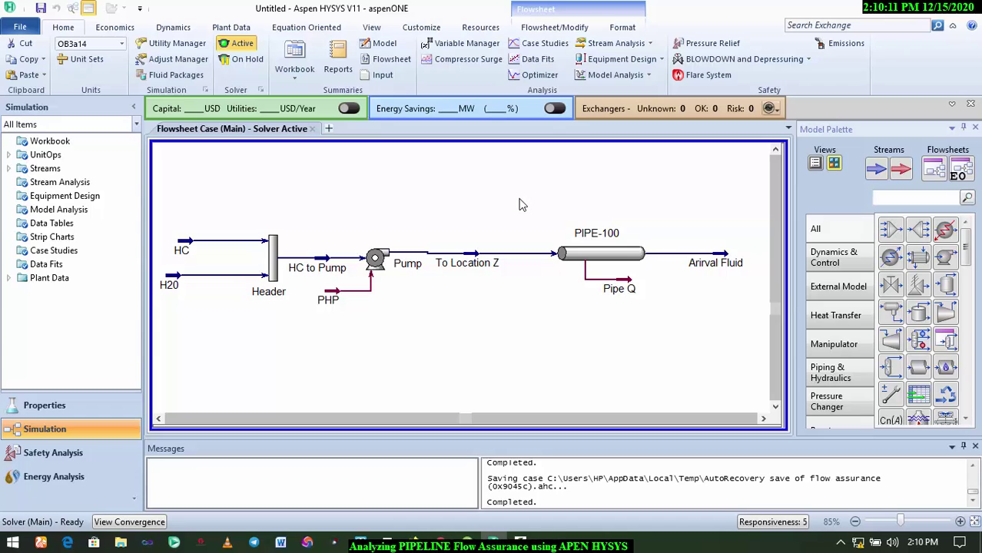